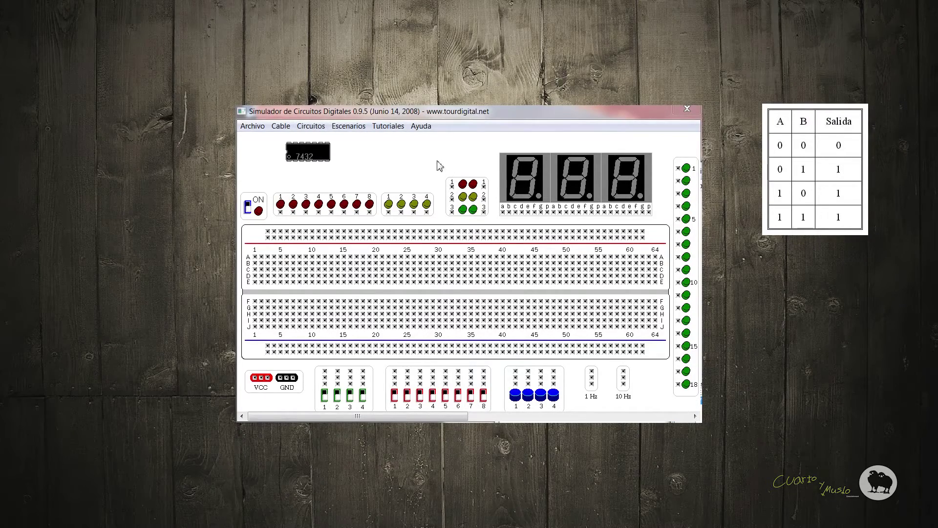
# - Place the 7432 chip across the breadboard's central gap from column 13, and wire VCC to the upper rail and GND to the lower rail
pyautogui.moveTo(315, 157); pyautogui.dragTo(351, 295)
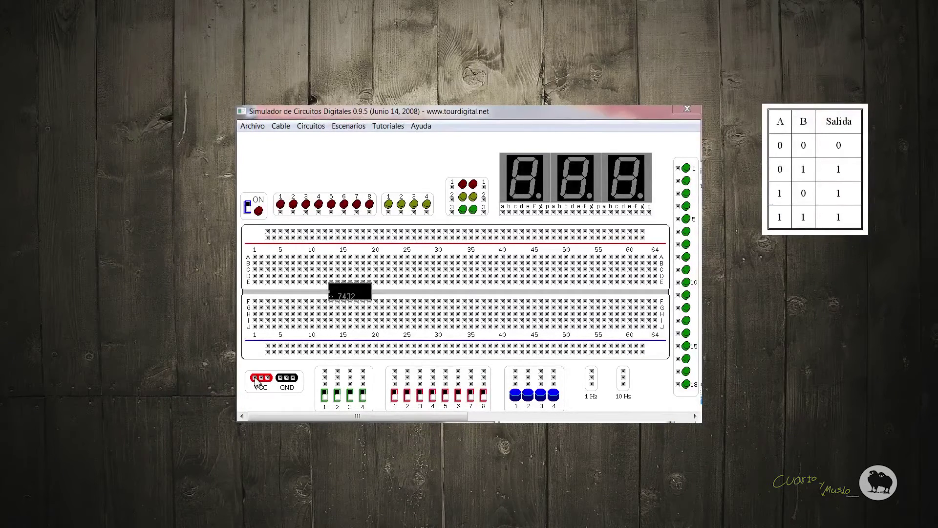
pyautogui.moveTo(254, 380)
pyautogui.mouseDown()
pyautogui.moveTo(246, 289)
pyautogui.moveTo(264, 233)
pyautogui.mouseUp()
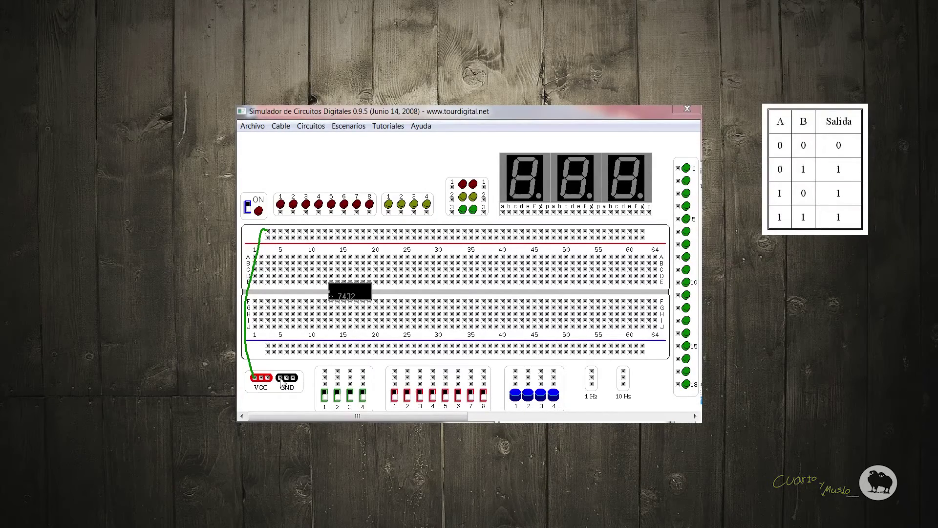
pyautogui.moveTo(275, 376); pyautogui.dragTo(269, 347)
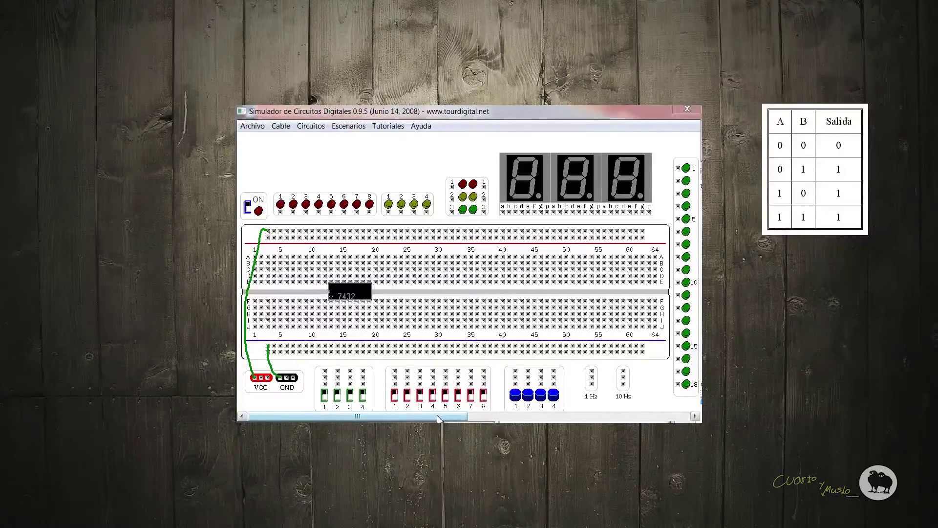
# - Consult the 74LS32 pinout, wire the 7432's pin 14 to the upper rail and pin 7 to the lower rail, and test the power
pyautogui.moveTo(438, 418); pyautogui.dragTo(659, 420)
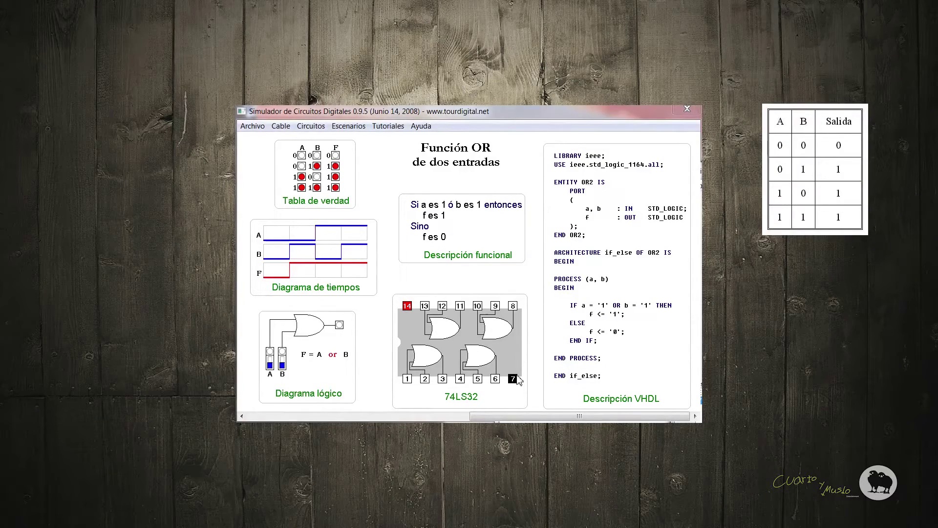
pyautogui.moveTo(555, 417); pyautogui.dragTo(332, 413)
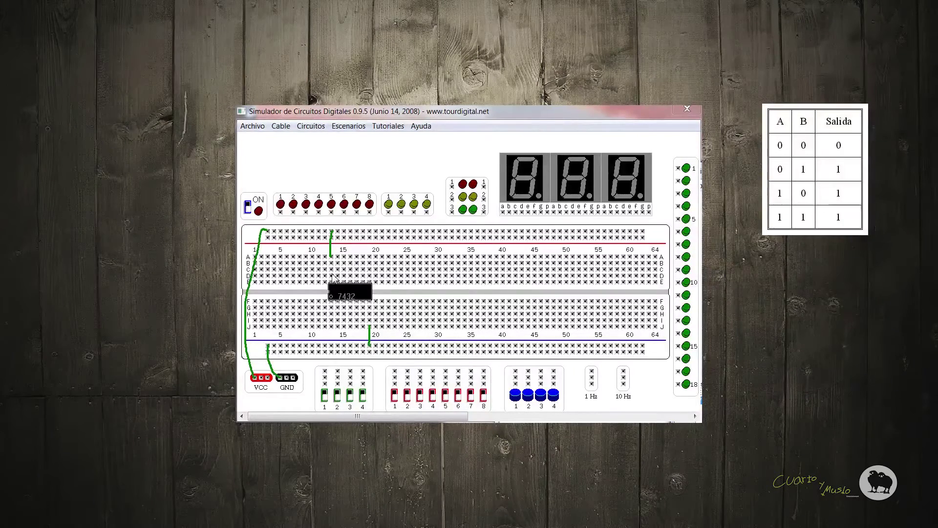
pyautogui.click(248, 207)
pyautogui.click(247, 207)
# - Following the 74LS32 pinout, wire OR gate inputs 13 and 12 to green switches 1 and 2, and output 11 to red LED 8
pyautogui.moveTo(441, 419); pyautogui.dragTo(637, 418)
pyautogui.moveTo(493, 366); pyautogui.dragTo(491, 364)
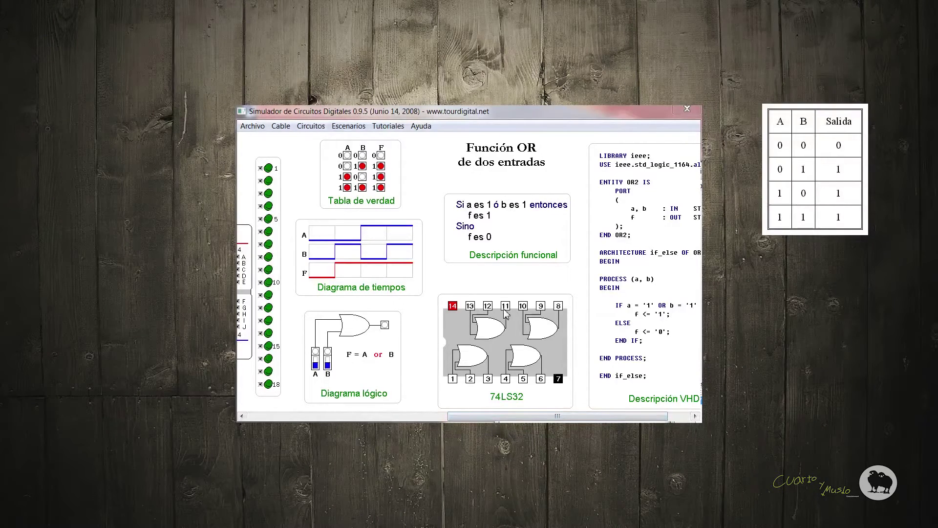
pyautogui.moveTo(537, 416); pyautogui.dragTo(328, 409)
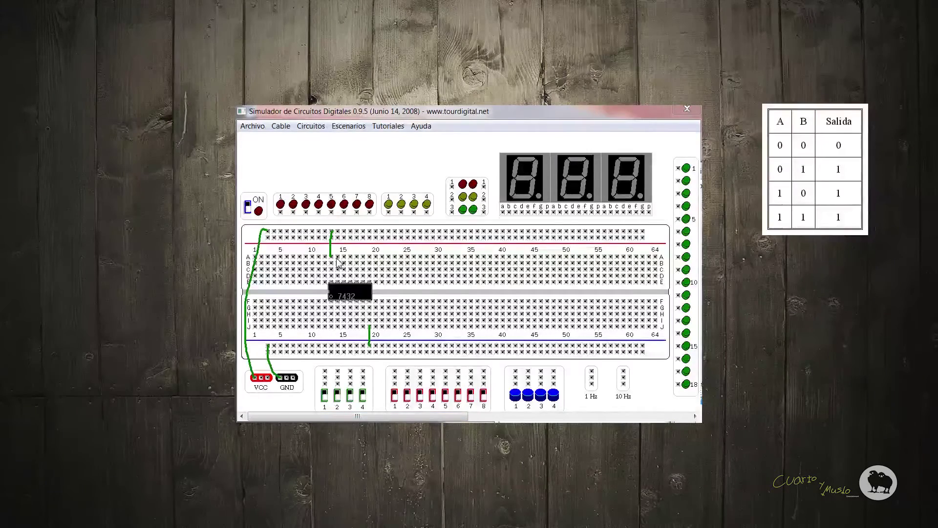
pyautogui.moveTo(337, 265)
pyautogui.mouseDown()
pyautogui.moveTo(319, 314)
pyautogui.moveTo(320, 363)
pyautogui.mouseUp()
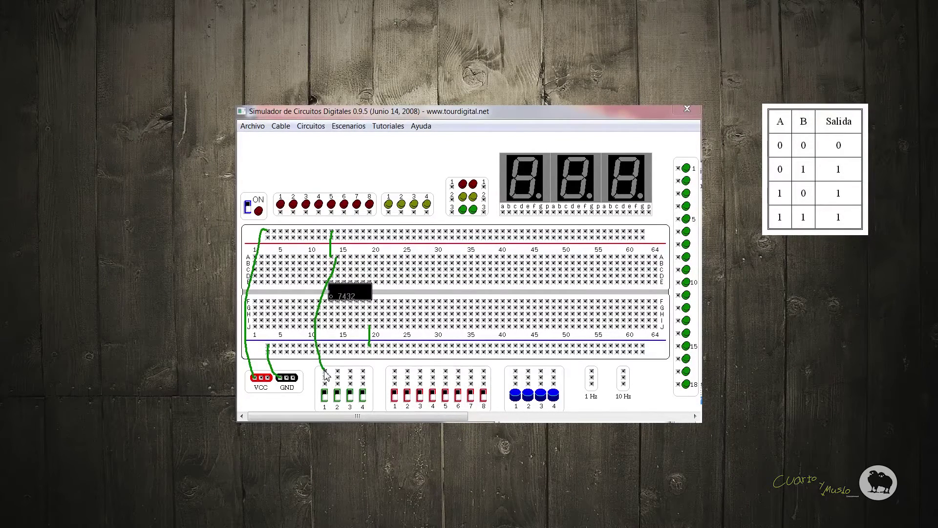
pyautogui.moveTo(344, 259)
pyautogui.mouseDown()
pyautogui.moveTo(330, 312)
pyautogui.moveTo(336, 364)
pyautogui.mouseUp()
pyautogui.moveTo(350, 257); pyautogui.dragTo(370, 217)
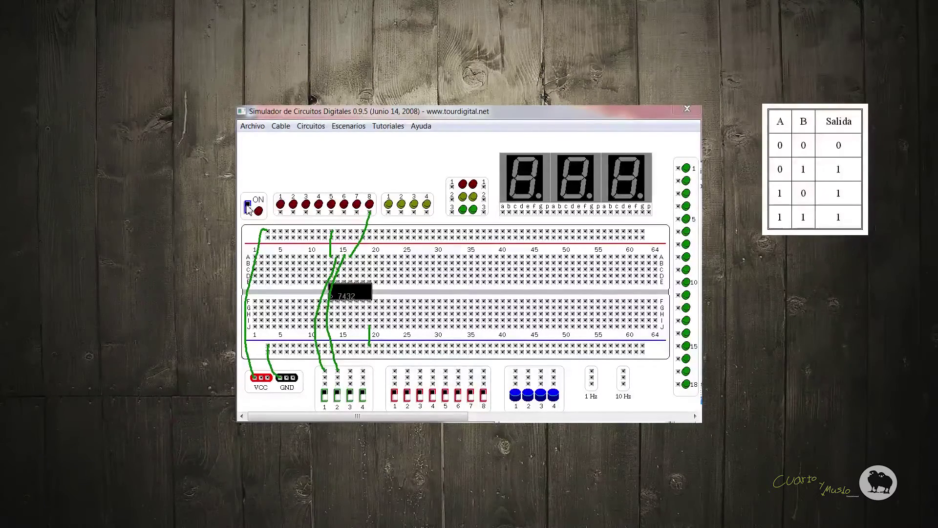
# - Test the OR gate with both switches at 0 and with only switch 2 at 1, cycling the power each time
pyautogui.click(324, 395)
pyautogui.click(324, 395)
pyautogui.click(247, 208)
pyautogui.click(248, 208)
pyautogui.click(338, 395)
pyautogui.click(248, 208)
pyautogui.click(249, 208)
# - Test the OR gate with switches 1 and 2 both at 1, return them to 0, and cycle the power again
pyautogui.click(322, 396)
pyautogui.click(249, 208)
pyautogui.click(248, 208)
pyautogui.click(248, 208)
pyautogui.click(248, 208)
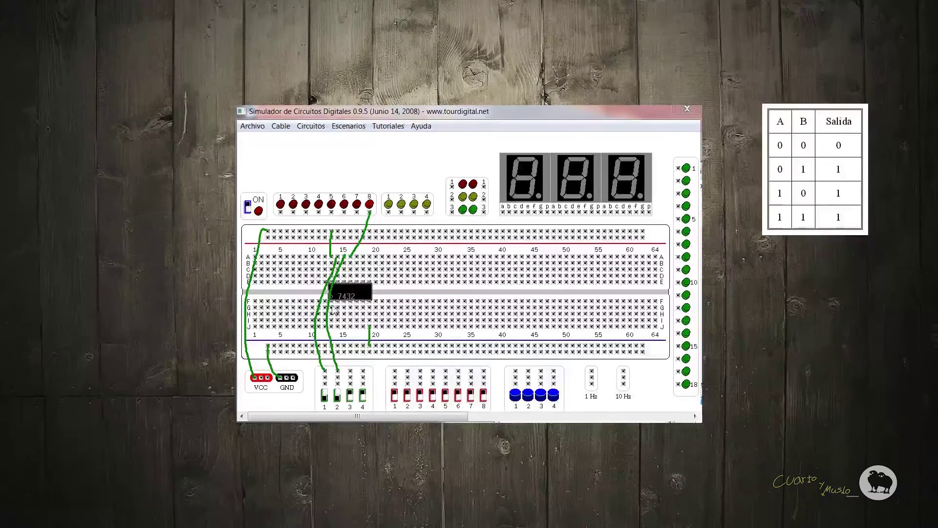
pyautogui.click(326, 395)
pyautogui.click(248, 208)
pyautogui.click(249, 209)
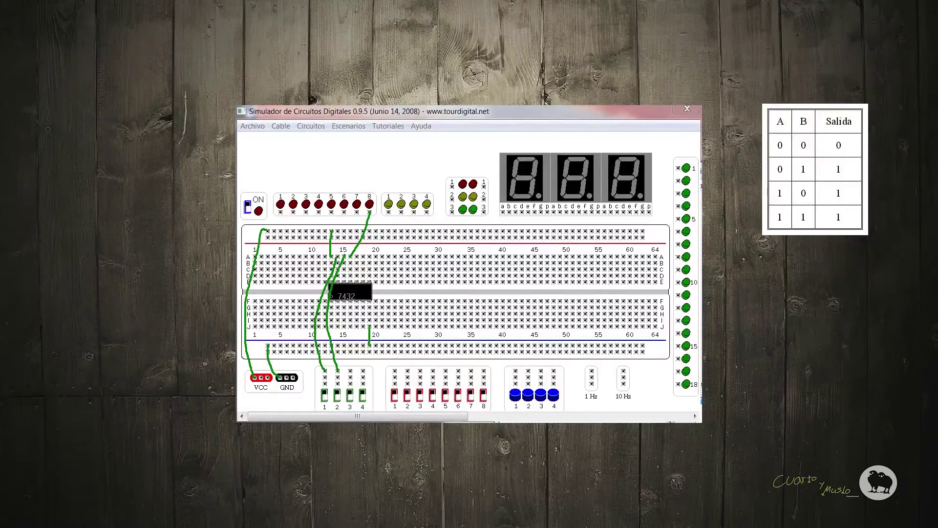
# - Replace the red LED 8 wire with one from the OR output to segment a of the first display, and cycle the power
pyautogui.rightClick(349, 256)
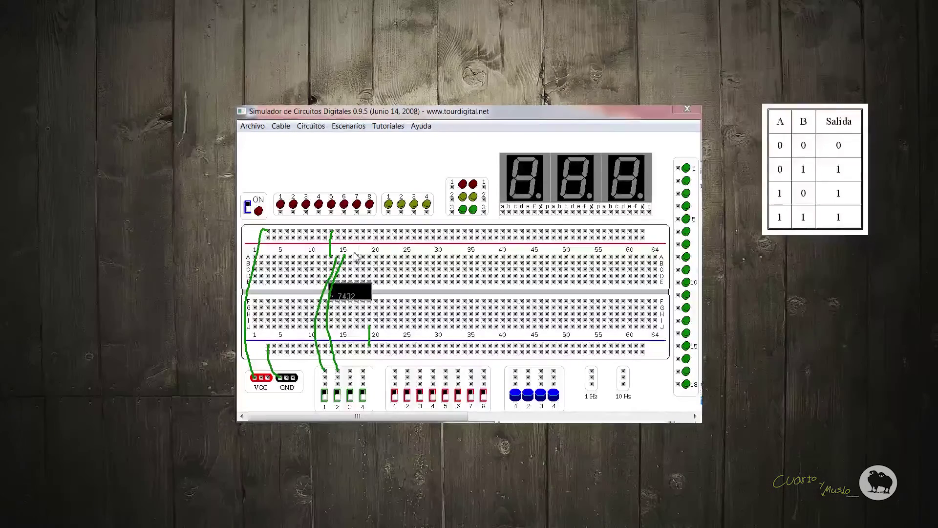
pyautogui.moveTo(350, 255)
pyautogui.mouseDown()
pyautogui.moveTo(467, 246)
pyautogui.moveTo(505, 215)
pyautogui.mouseUp()
pyautogui.moveTo(351, 258)
pyautogui.mouseDown()
pyautogui.moveTo(488, 229)
pyautogui.moveTo(504, 214)
pyautogui.mouseUp()
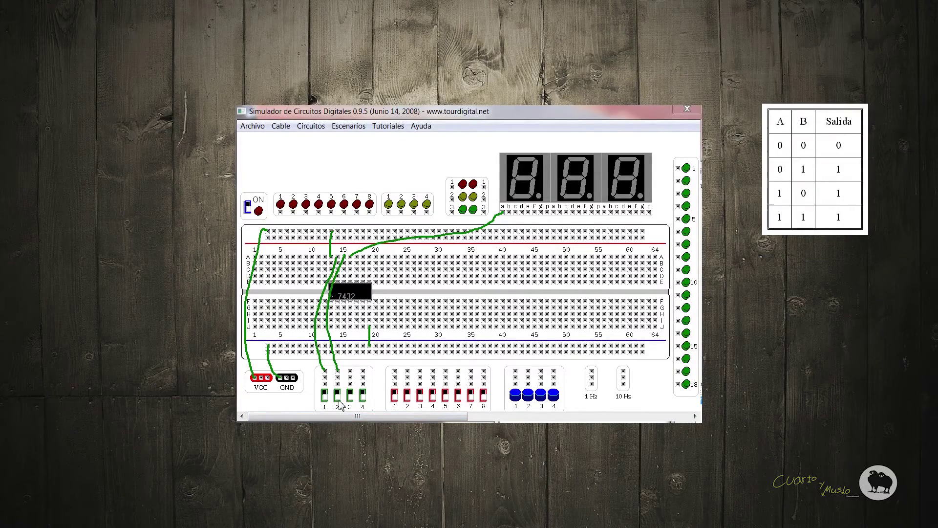
pyautogui.click(248, 208)
pyautogui.click(247, 209)
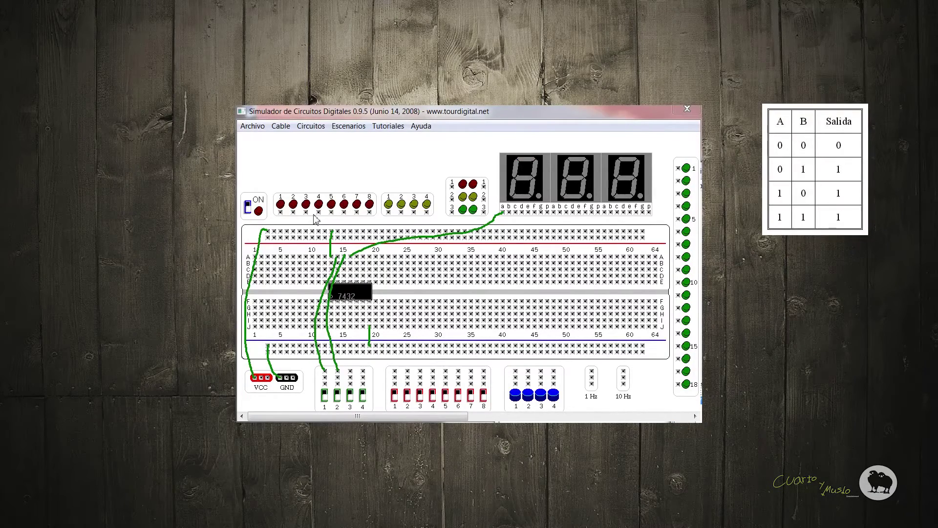
# - Remove the segment a wire and run wires from beside the OR output to yellow LEDs 1, 2 and 3 and segment d of the first display
pyautogui.click(503, 213)
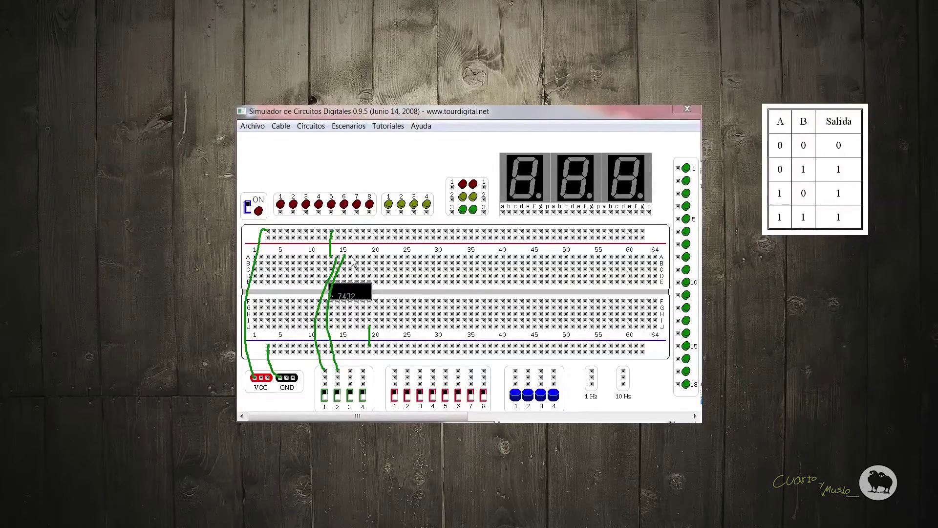
pyautogui.moveTo(356, 258); pyautogui.dragTo(391, 216)
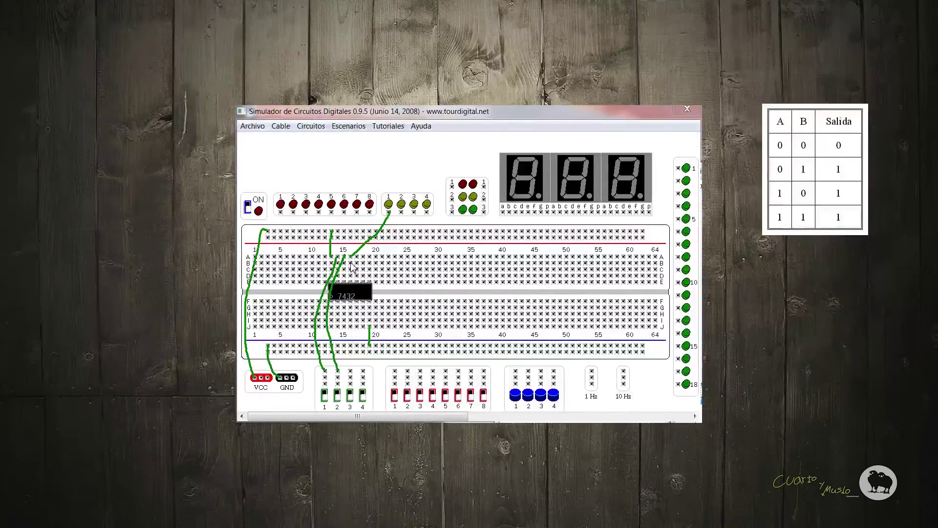
pyautogui.moveTo(349, 263)
pyautogui.mouseDown()
pyautogui.moveTo(385, 247)
pyautogui.moveTo(401, 215)
pyautogui.mouseUp()
pyautogui.moveTo(344, 271)
pyautogui.mouseDown()
pyautogui.moveTo(384, 267)
pyautogui.moveTo(416, 216)
pyautogui.mouseUp()
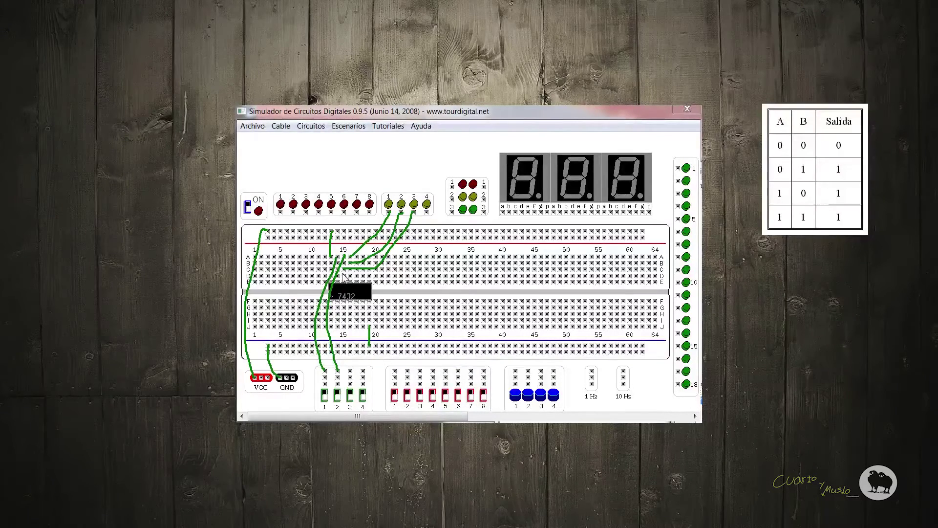
pyautogui.moveTo(344, 275)
pyautogui.mouseDown()
pyautogui.moveTo(406, 267)
pyautogui.moveTo(525, 217)
pyautogui.mouseUp()
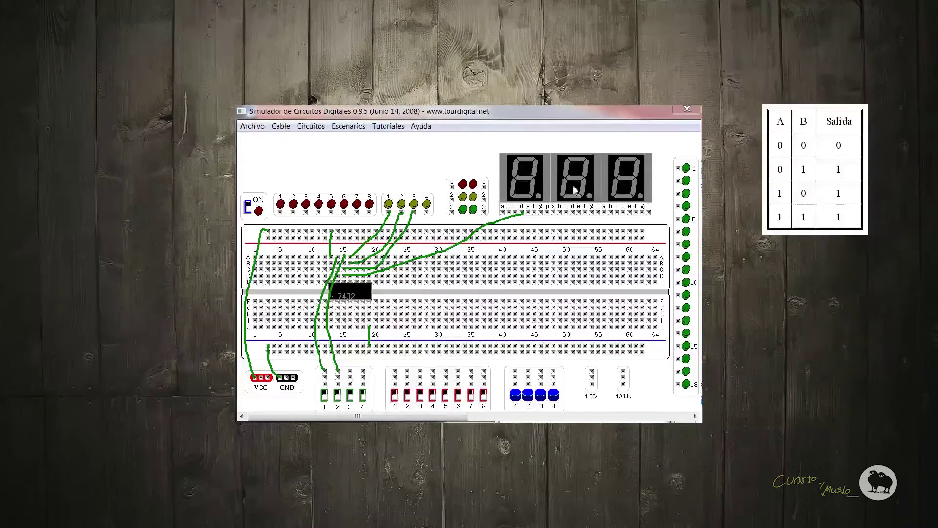
# - Test the rewired outputs by cycling the power with both switches at 0 and with switch 1 at 1
pyautogui.click(248, 209)
pyautogui.click(247, 204)
pyautogui.click(248, 208)
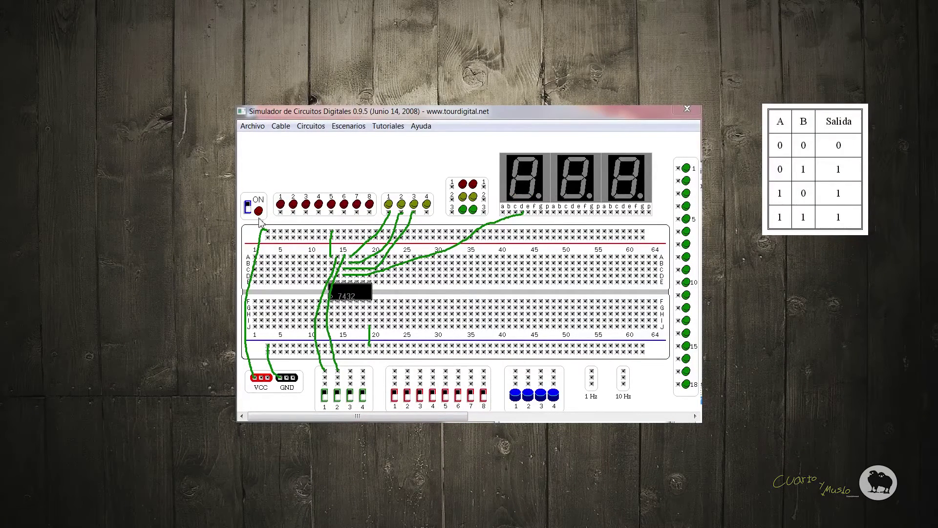
pyautogui.click(325, 394)
pyautogui.click(248, 208)
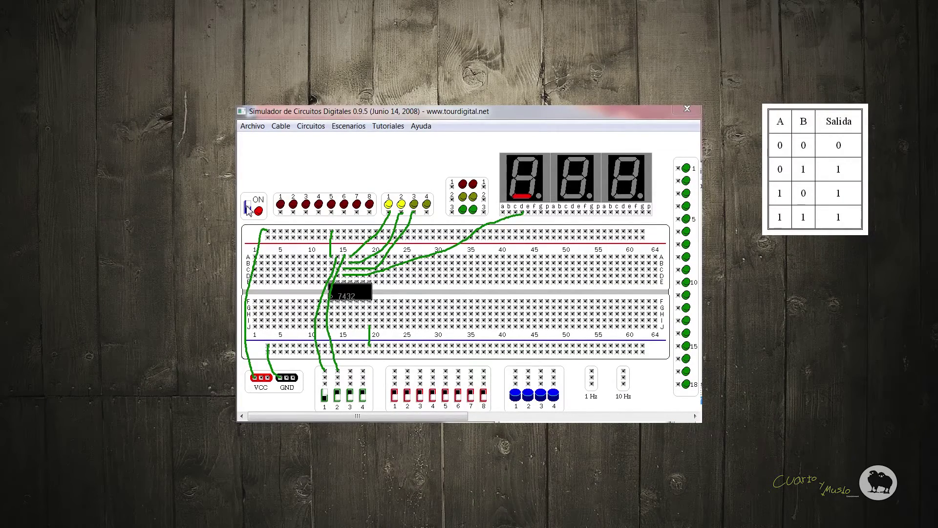
pyautogui.click(247, 208)
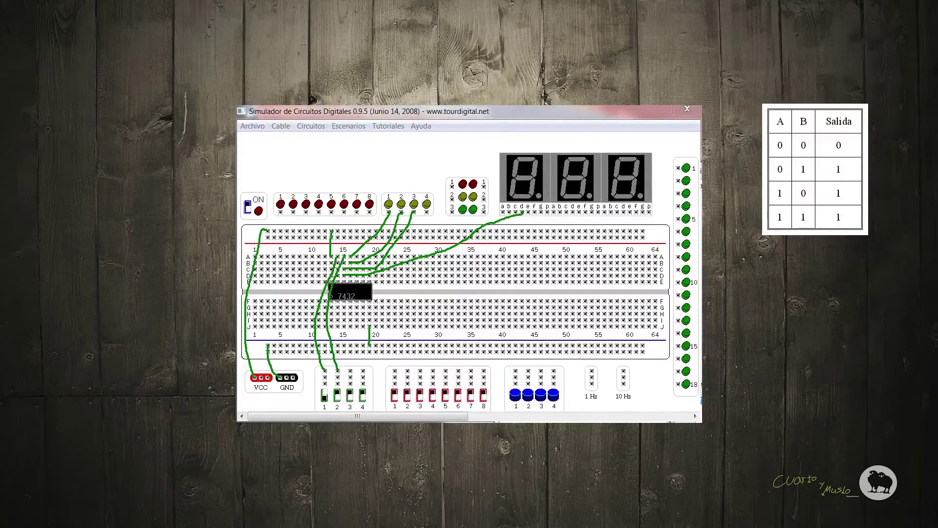
# - Reroute yellow LED 3 to the OR output through segment a of the first display, and replace the segment d wire with one to segment b
pyautogui.click(346, 268)
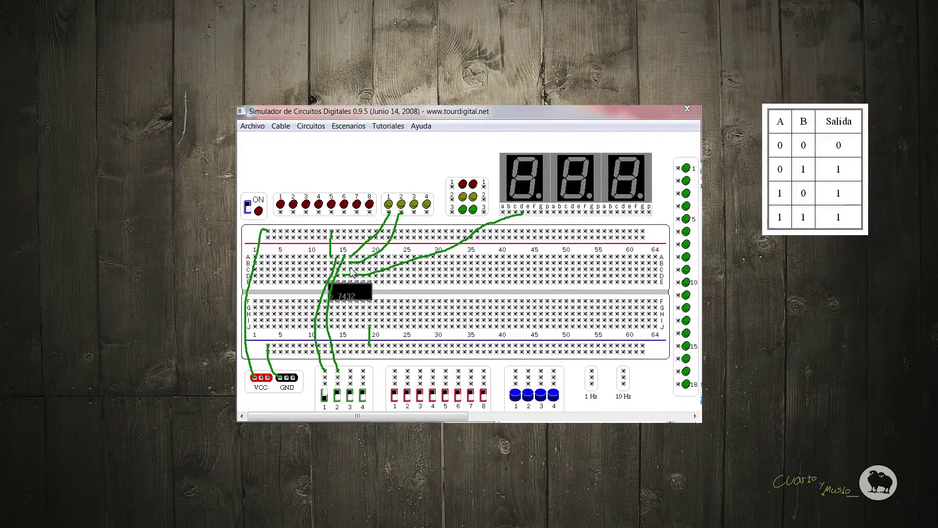
pyautogui.moveTo(352, 271)
pyautogui.mouseDown()
pyautogui.moveTo(505, 217)
pyautogui.moveTo(414, 213)
pyautogui.mouseUp()
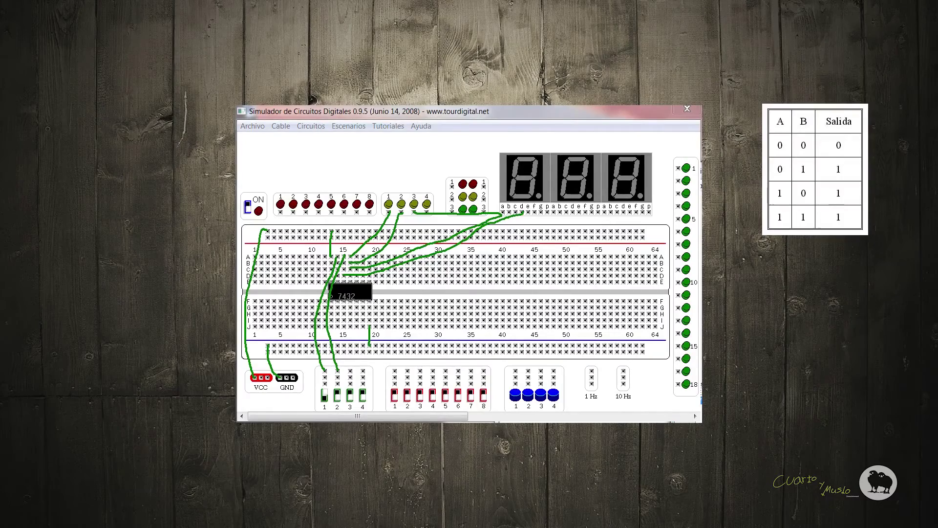
pyautogui.hotkey('ctrl', 'z')
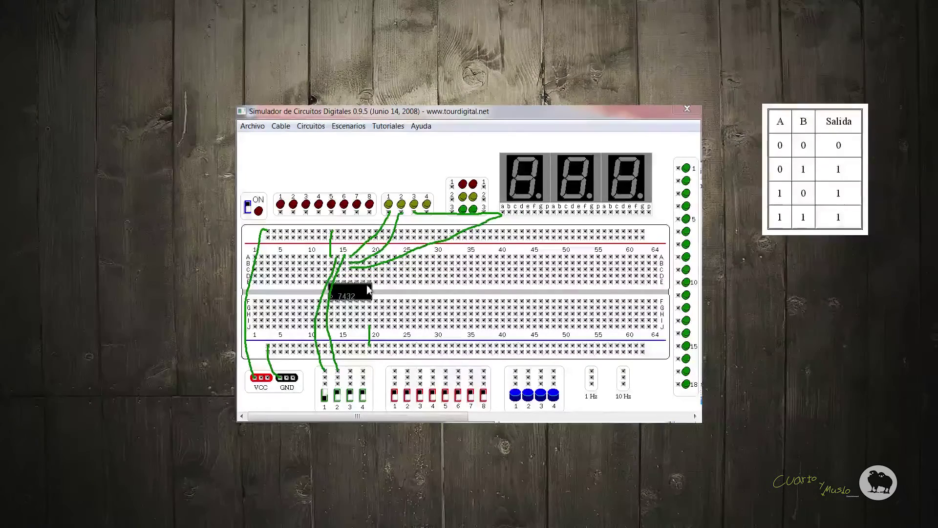
pyautogui.moveTo(350, 275)
pyautogui.mouseDown()
pyautogui.moveTo(388, 276)
pyautogui.moveTo(508, 244)
pyautogui.moveTo(509, 219)
pyautogui.mouseUp()
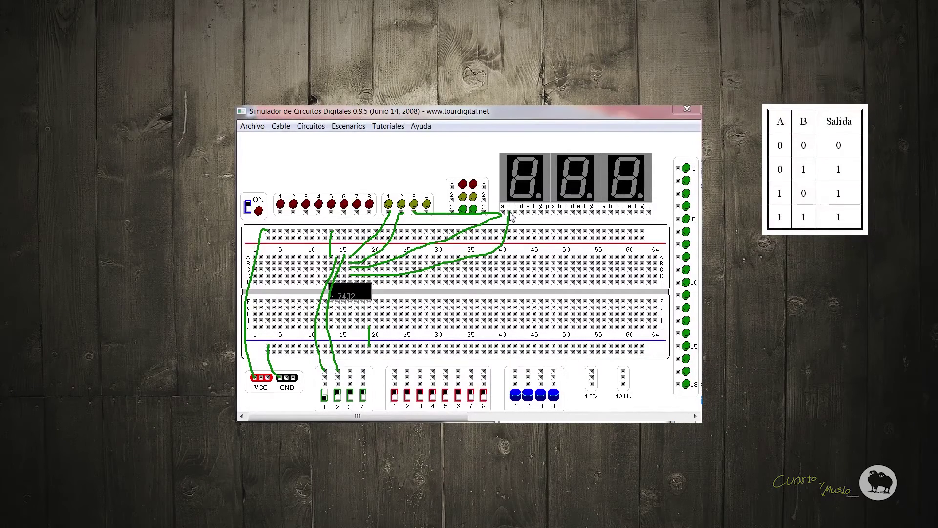
# - Cycle the power to test the new wiring with switch 1 at 1, and again with it set back to 0
pyautogui.click(250, 208)
pyautogui.click(249, 207)
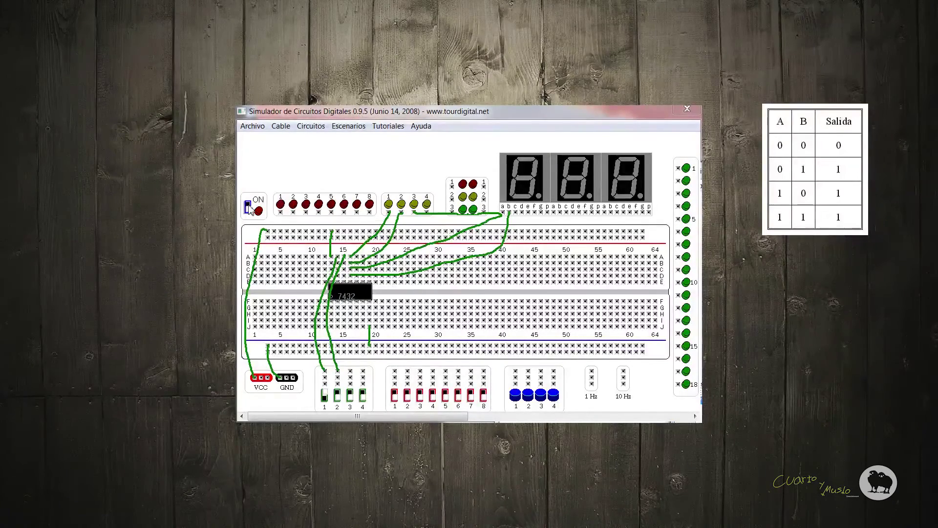
pyautogui.click(325, 395)
pyautogui.click(249, 206)
pyautogui.click(248, 207)
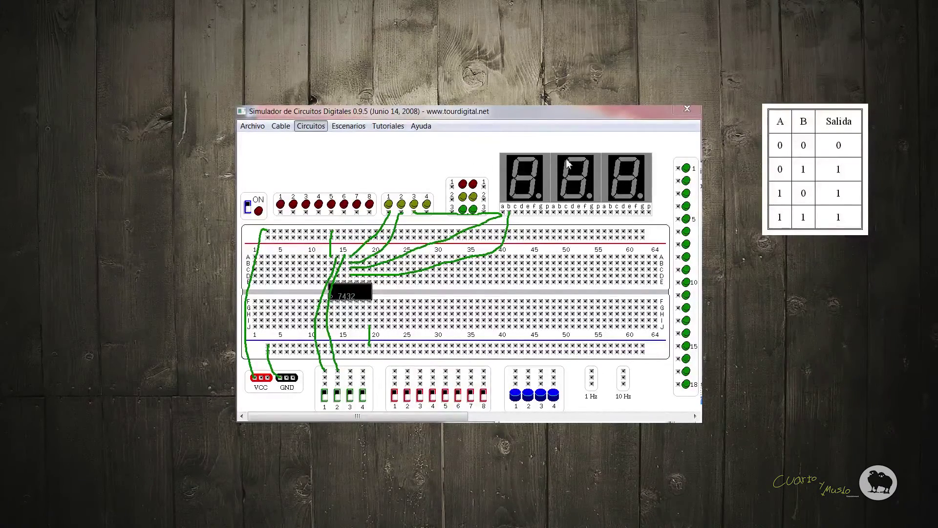
# - Place a 7404 chip across the central gap from column 46, and wire its pin 14 to the upper rail and pin 7 to the lower rail
pyautogui.moveTo(312, 152); pyautogui.dragTo(566, 292)
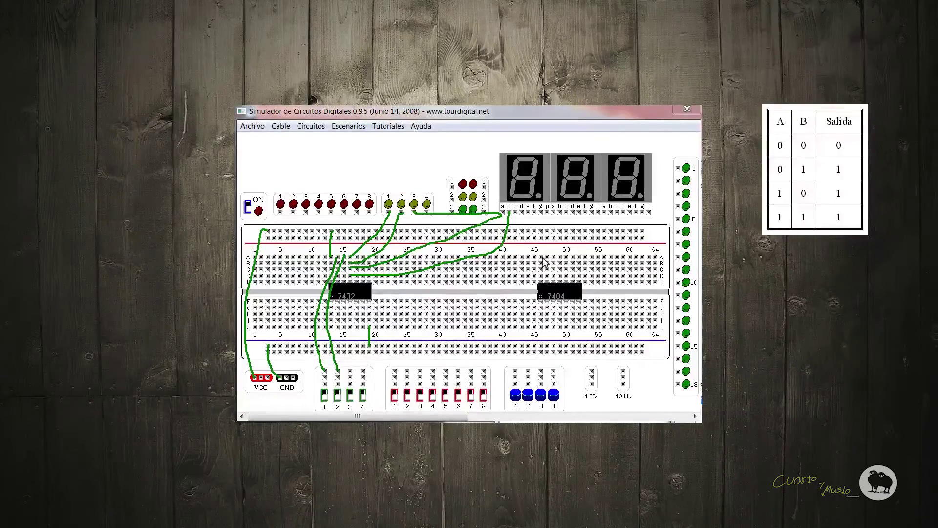
pyautogui.moveTo(541, 259)
pyautogui.mouseDown()
pyautogui.moveTo(542, 234)
pyautogui.moveTo(541, 257)
pyautogui.mouseUp()
pyautogui.moveTo(578, 327); pyautogui.dragTo(580, 344)
# - Wire the 7404's pin 13 input to the upper rail and its pin 12 output to green LED 8 and segment g of the second display
pyautogui.moveTo(547, 260); pyautogui.dragTo(555, 236)
pyautogui.moveTo(553, 257); pyautogui.dragTo(677, 261)
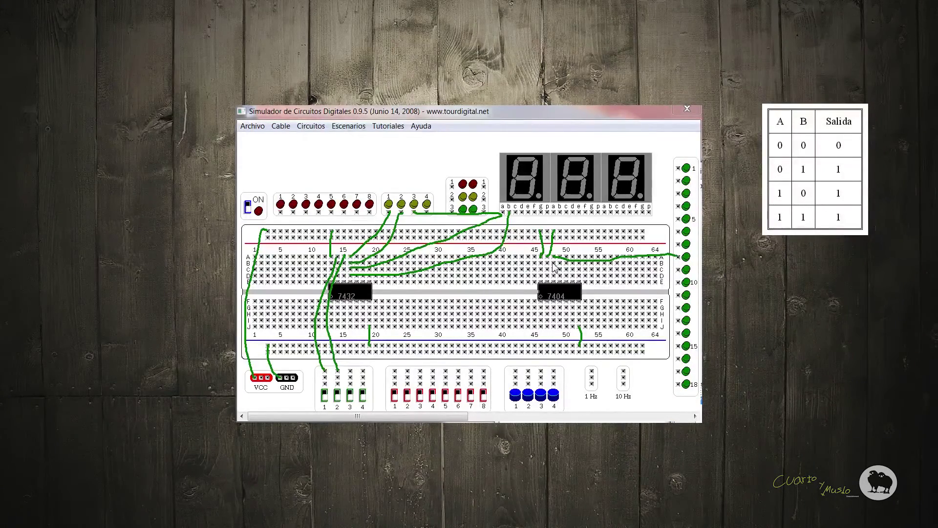
pyautogui.moveTo(555, 263); pyautogui.dragTo(592, 216)
# - Switch the power on and off twice to test the inverter with its input tied to the upper rail
pyautogui.click(248, 207)
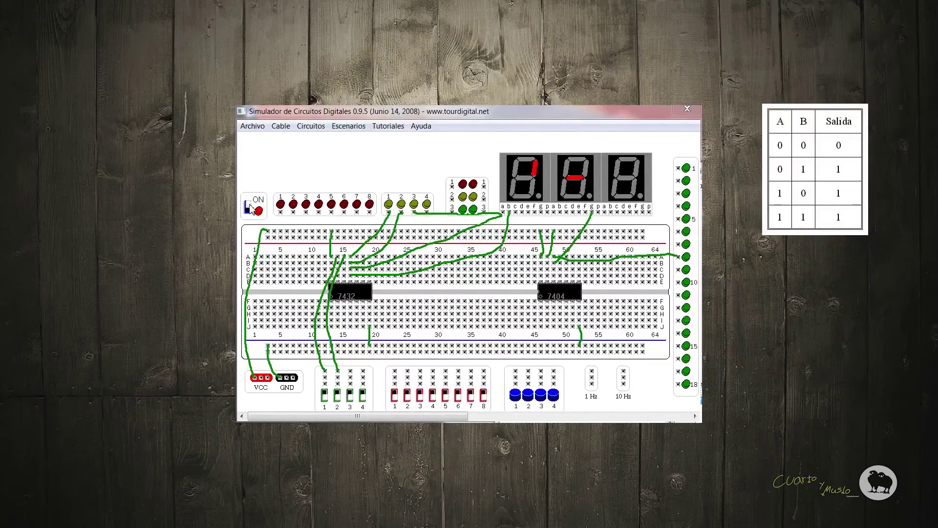
pyautogui.click(248, 207)
pyautogui.click(248, 207)
pyautogui.click(249, 207)
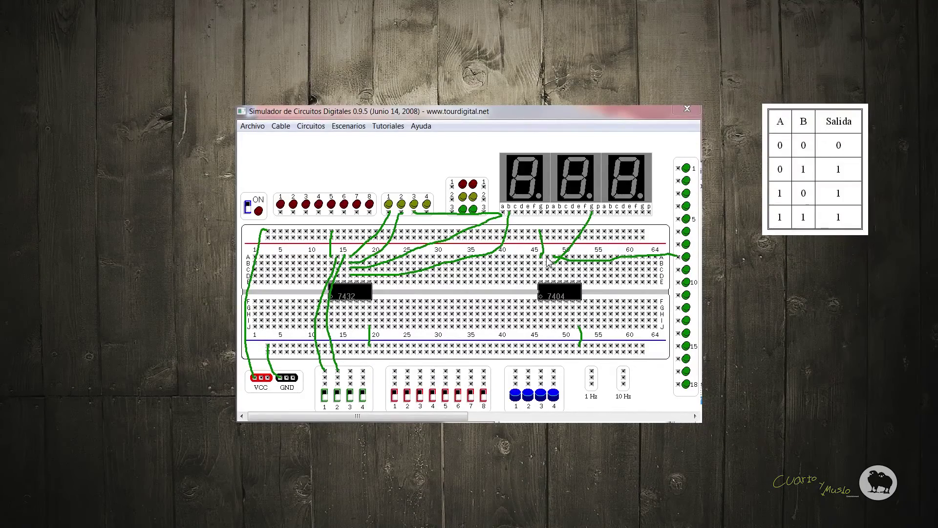
# - Rewire the inverter's input to the lower ground rail and cycle the power repeatedly to test its output, leaving the power on
pyautogui.moveTo(543, 266)
pyautogui.mouseDown()
pyautogui.moveTo(531, 301)
pyautogui.moveTo(535, 345)
pyautogui.mouseUp()
pyautogui.click(248, 208)
pyautogui.click(248, 208)
pyautogui.click(248, 208)
pyautogui.click(248, 208)
pyautogui.click(251, 207)
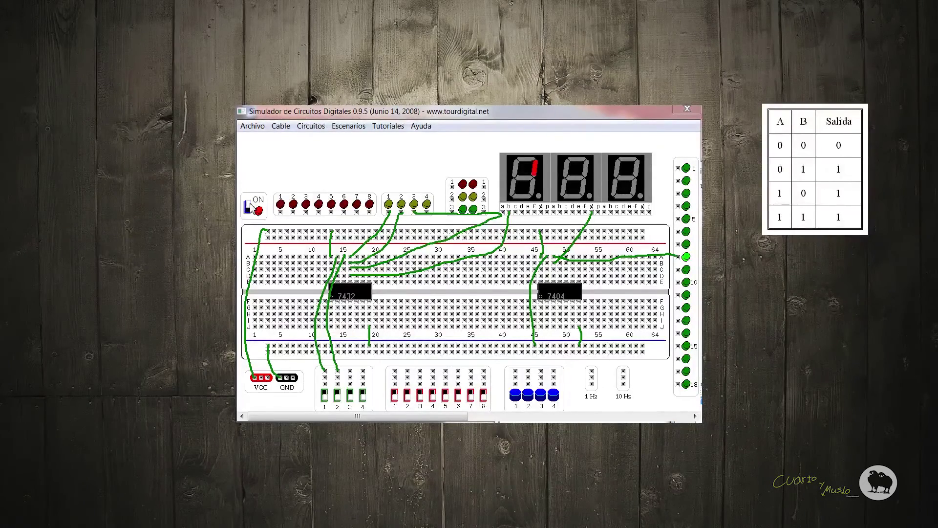
pyautogui.click(251, 207)
pyautogui.click(251, 207)
pyautogui.click(250, 207)
pyautogui.click(250, 207)
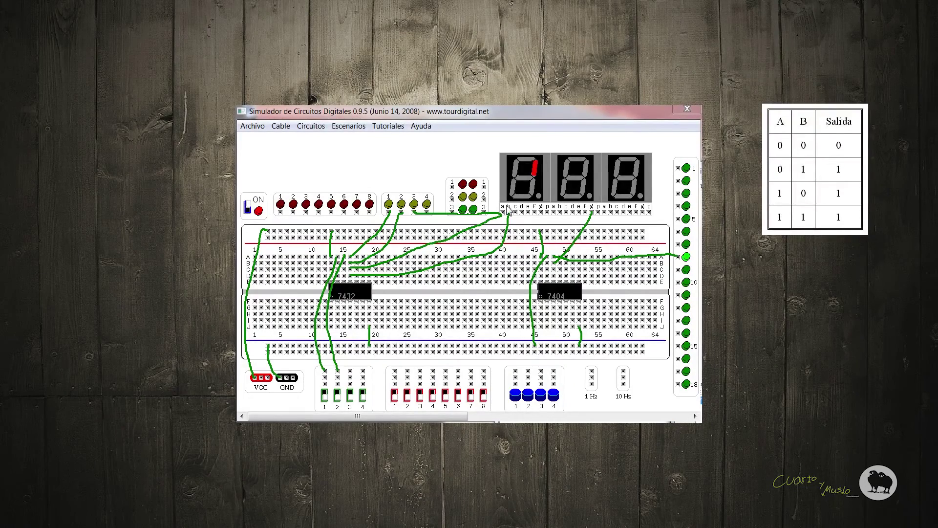